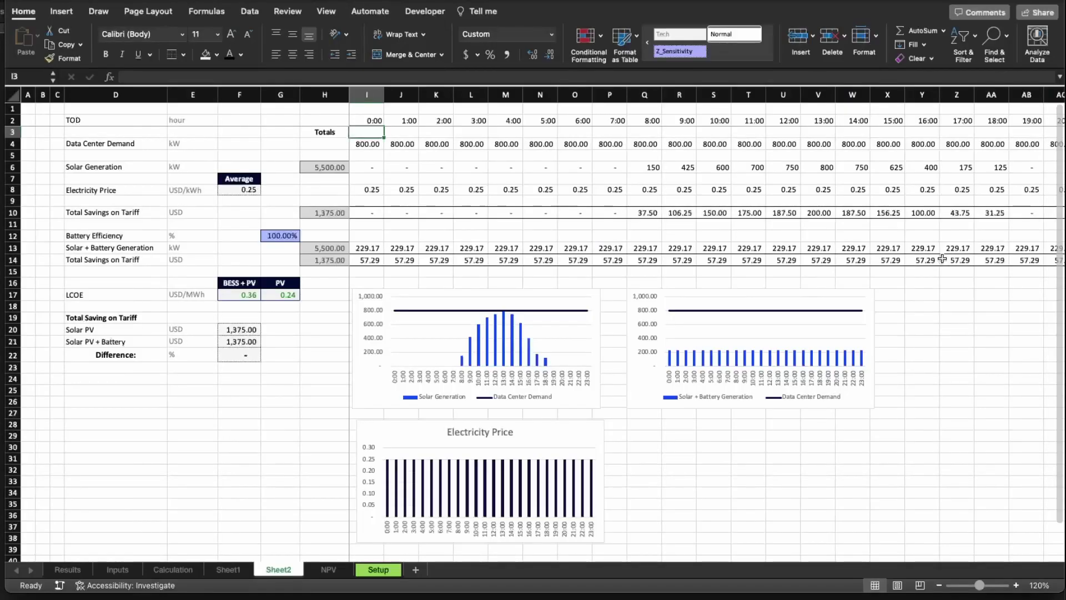
pyautogui.click(124, 146)
pyautogui.hotkey('shift', 'space')
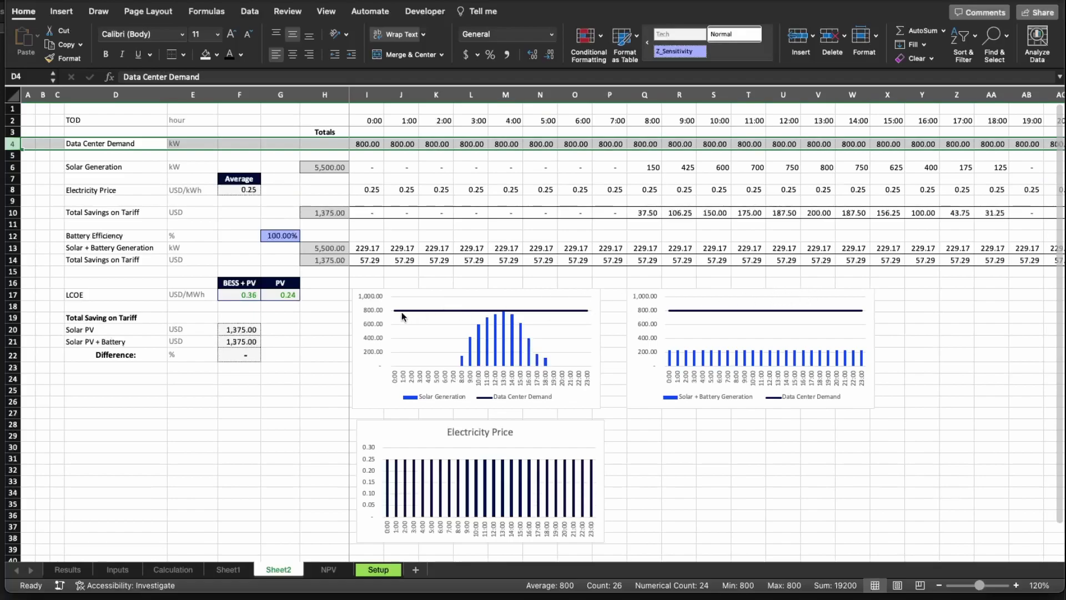
pyautogui.click(400, 175)
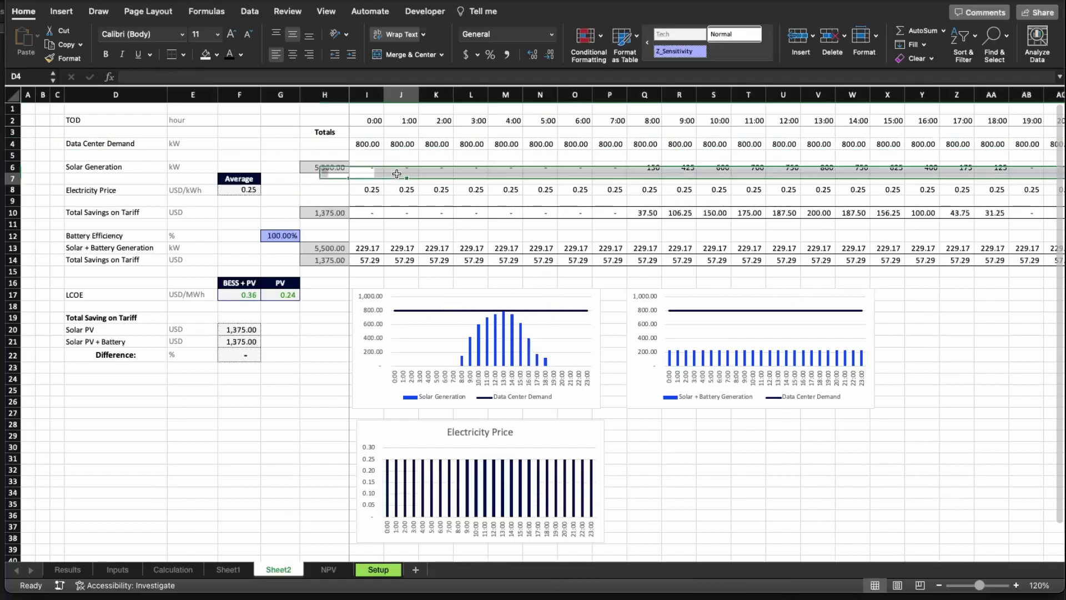
pyautogui.click(398, 171)
pyautogui.hotkey('shift', 'space')
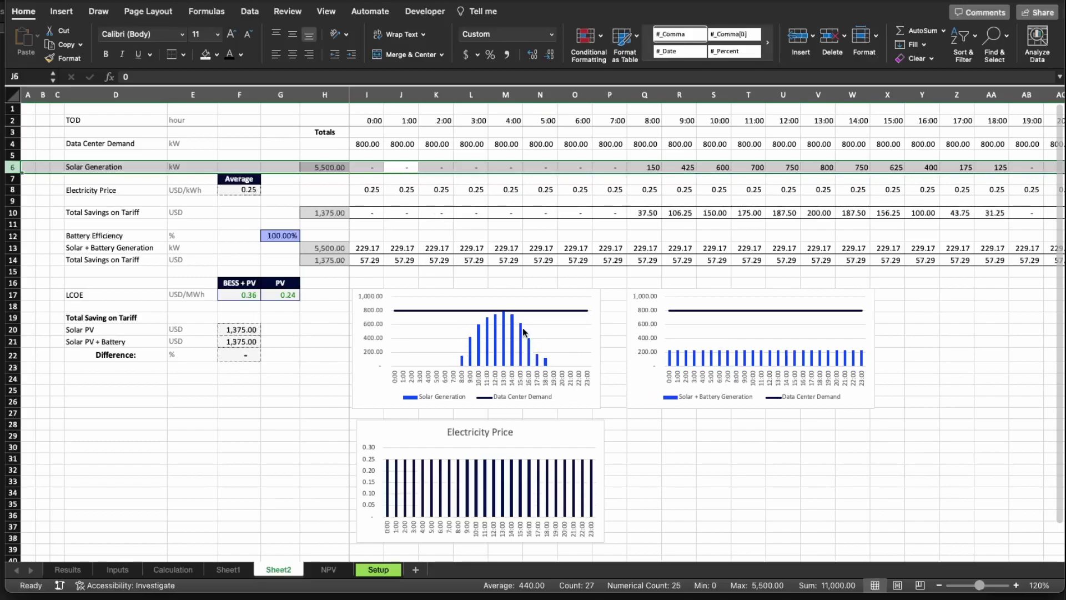
pyautogui.moveTo(538, 353)
pyautogui.press('Down')
pyautogui.press('Down')
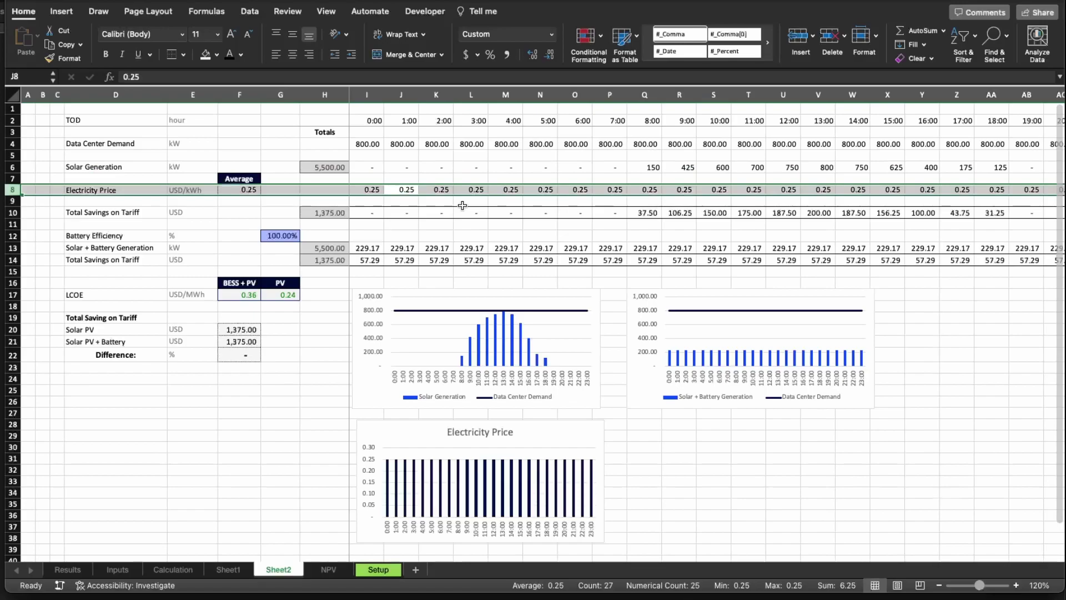
pyautogui.press('Down')
pyautogui.press('Down')
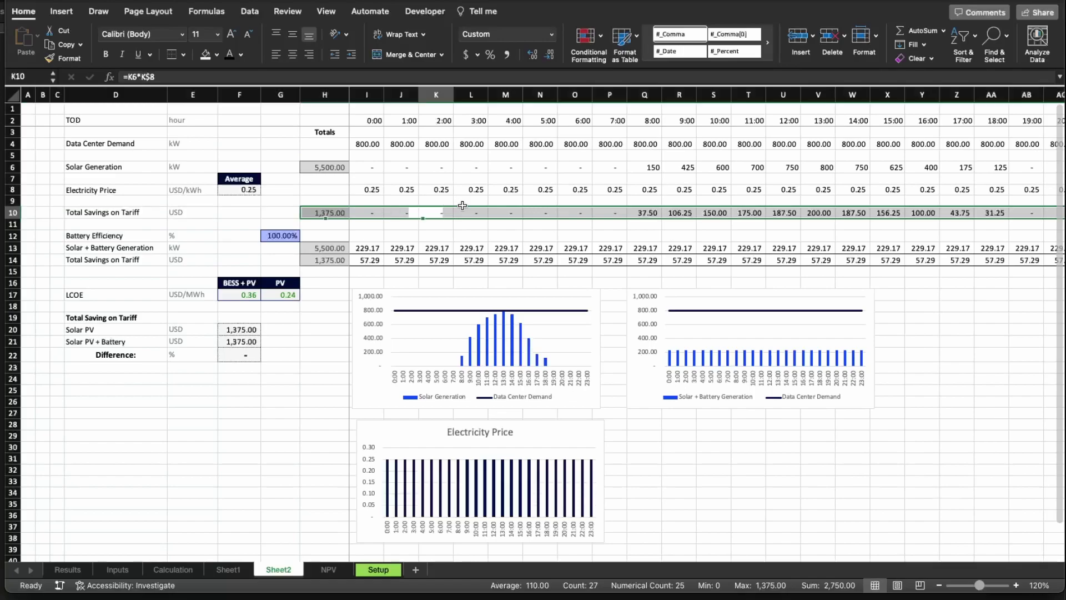
pyautogui.press('Right')
pyautogui.press('Right')
pyautogui.press('Right')
pyautogui.press('Right')
pyautogui.press('Right')
pyautogui.press('Right')
pyautogui.press('Right')
pyautogui.press('F2')
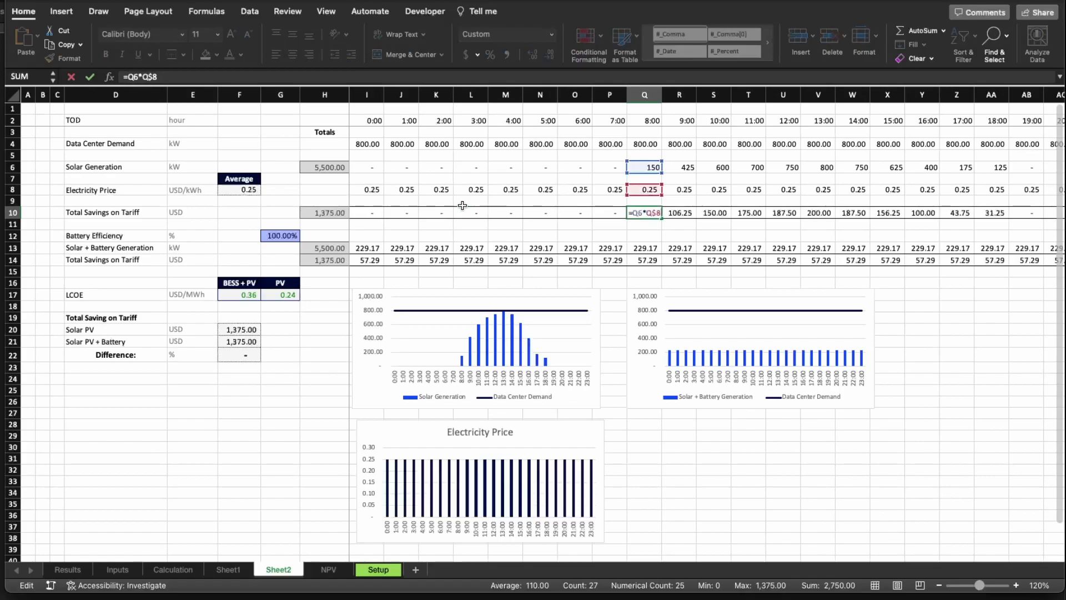
pyautogui.press('Escape')
pyautogui.hotkey('shift', 'space')
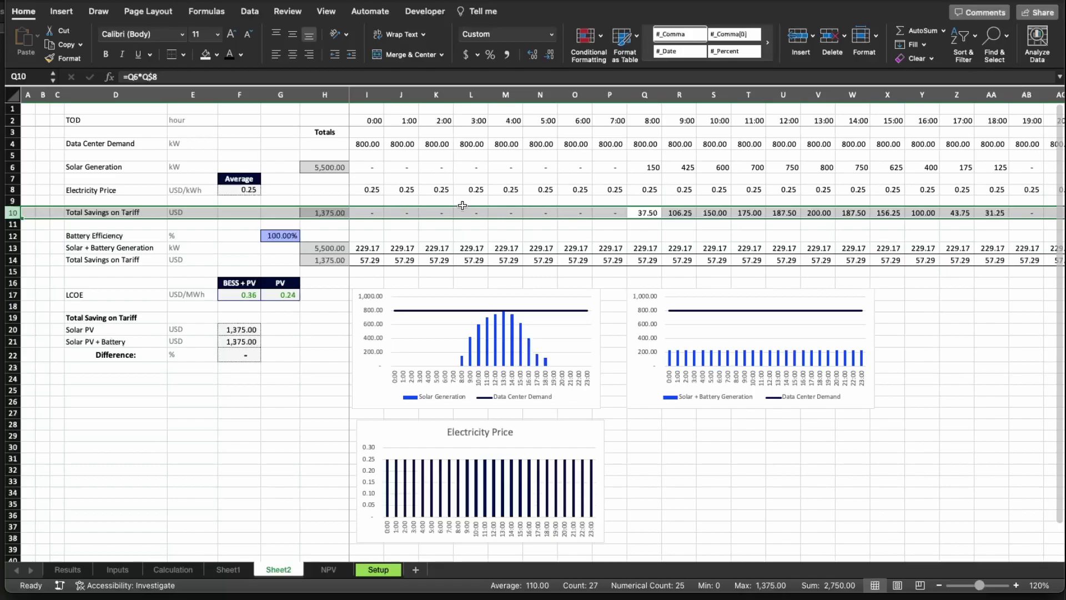
pyautogui.press('Down')
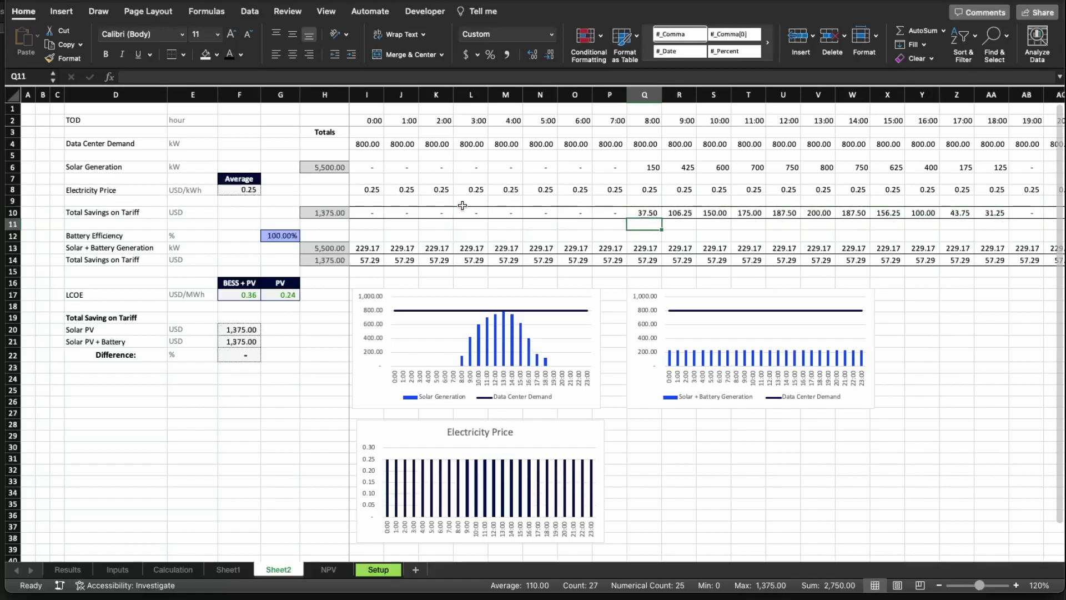
pyautogui.press('Down')
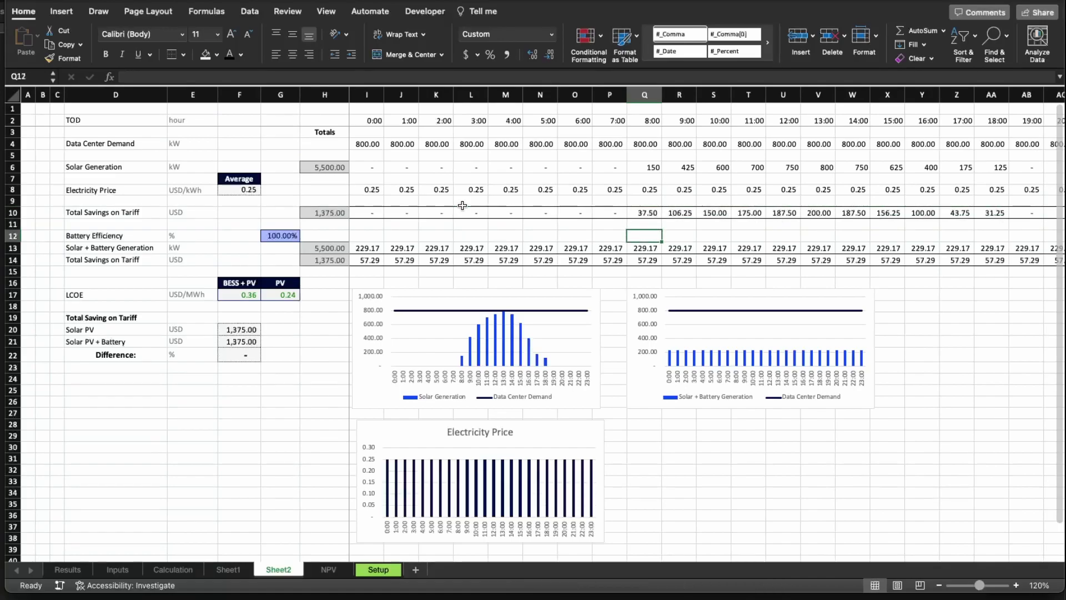
pyautogui.hotkey('shift', 'space')
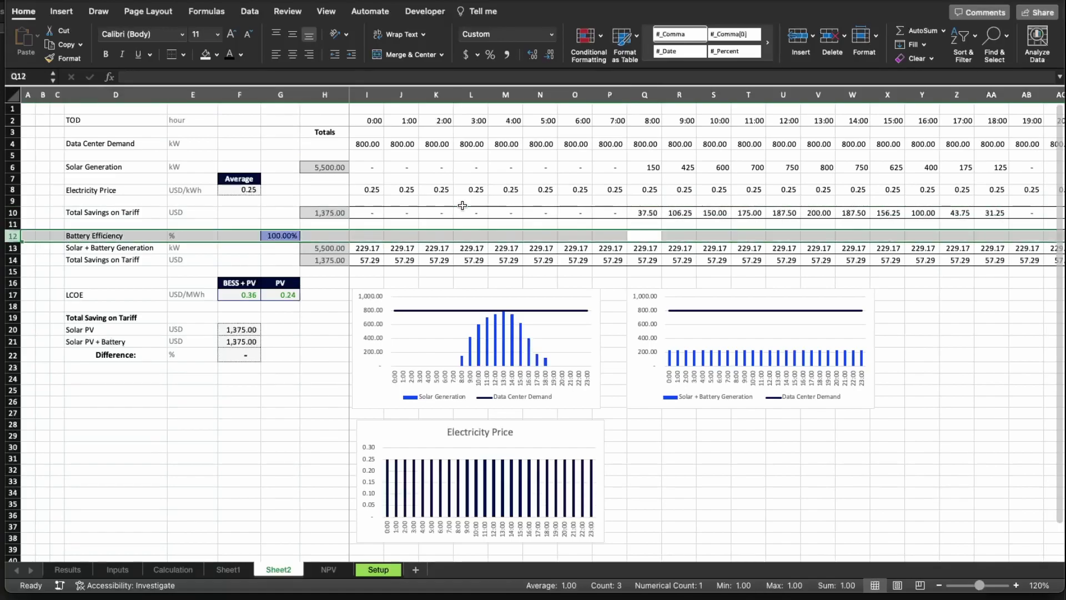
pyautogui.press('Down')
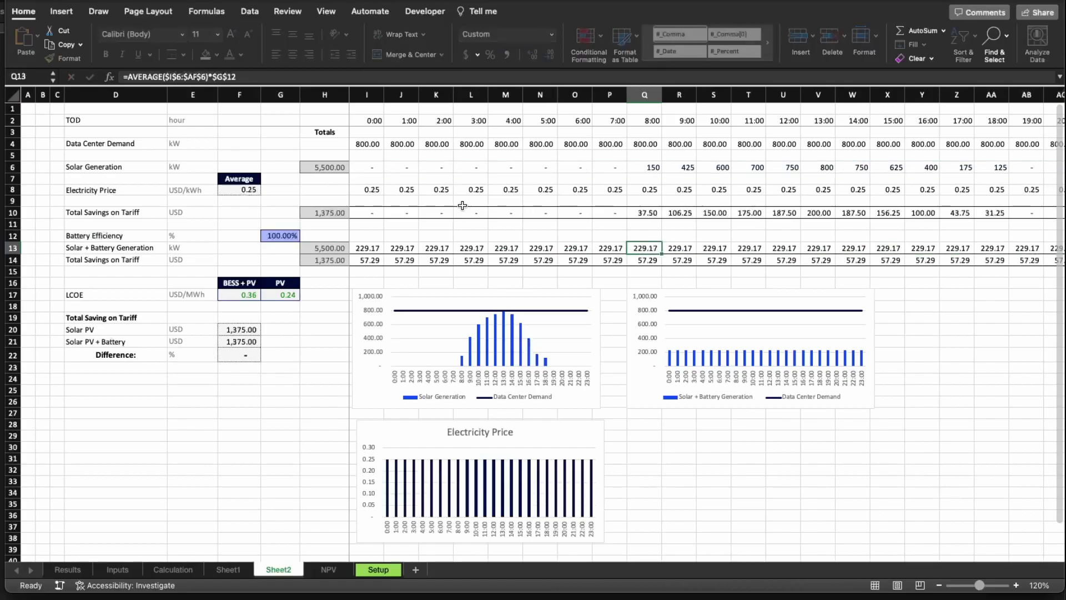
pyautogui.press('Left')
pyautogui.press('Left')
pyautogui.hotkey('shift', 'space')
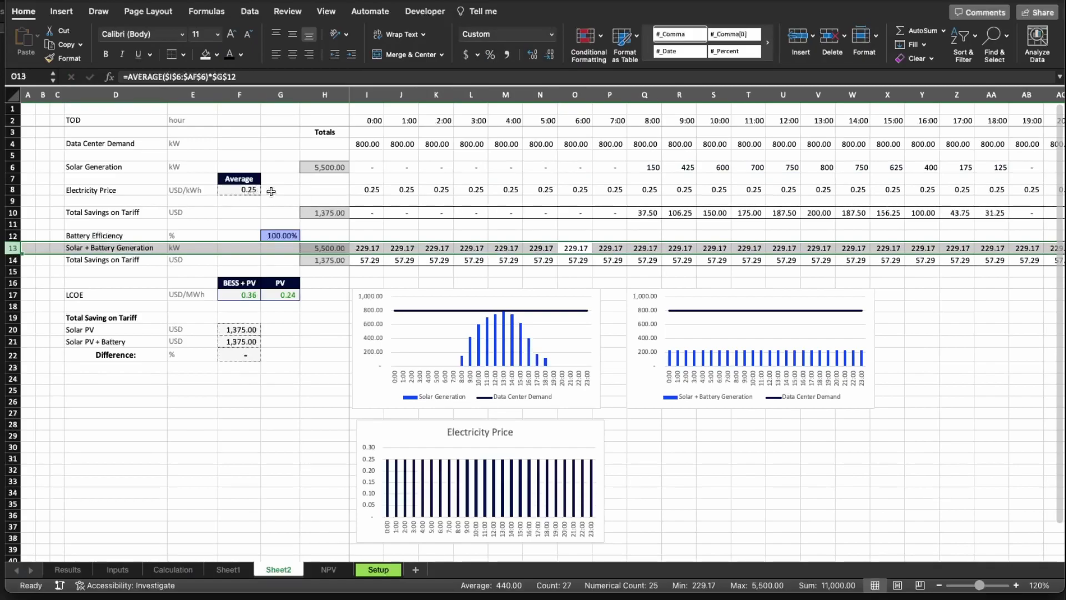
pyautogui.click(320, 167)
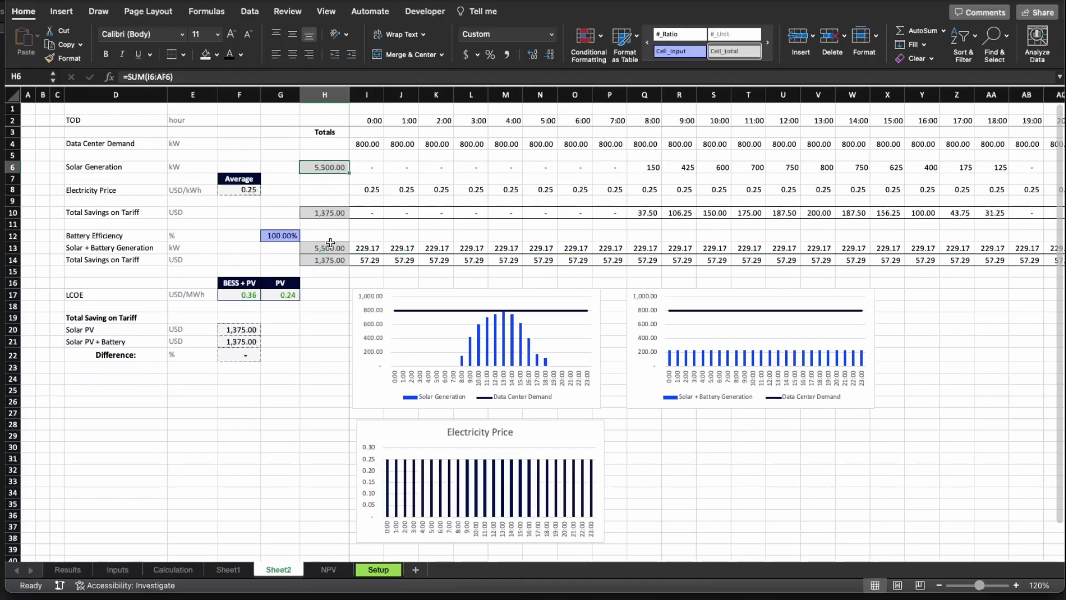
pyautogui.click(432, 259)
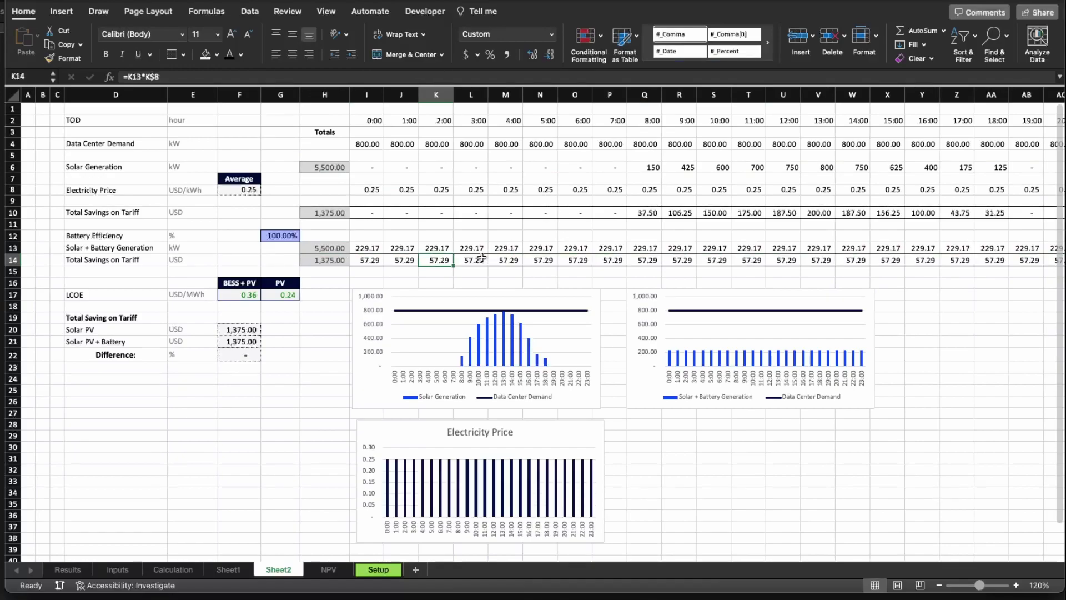
pyautogui.press('F2')
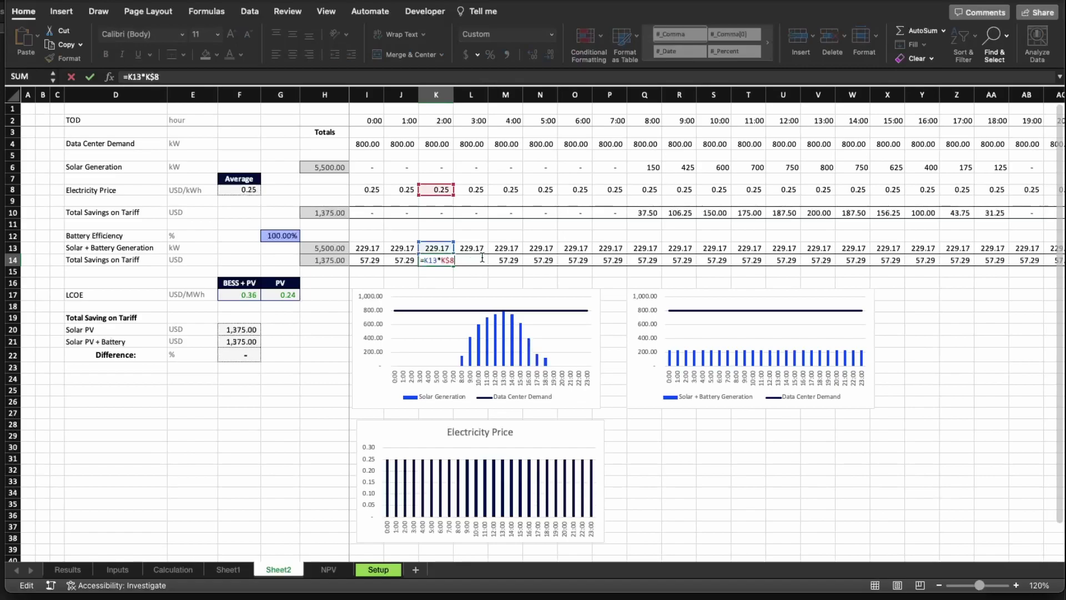
pyautogui.press('Escape')
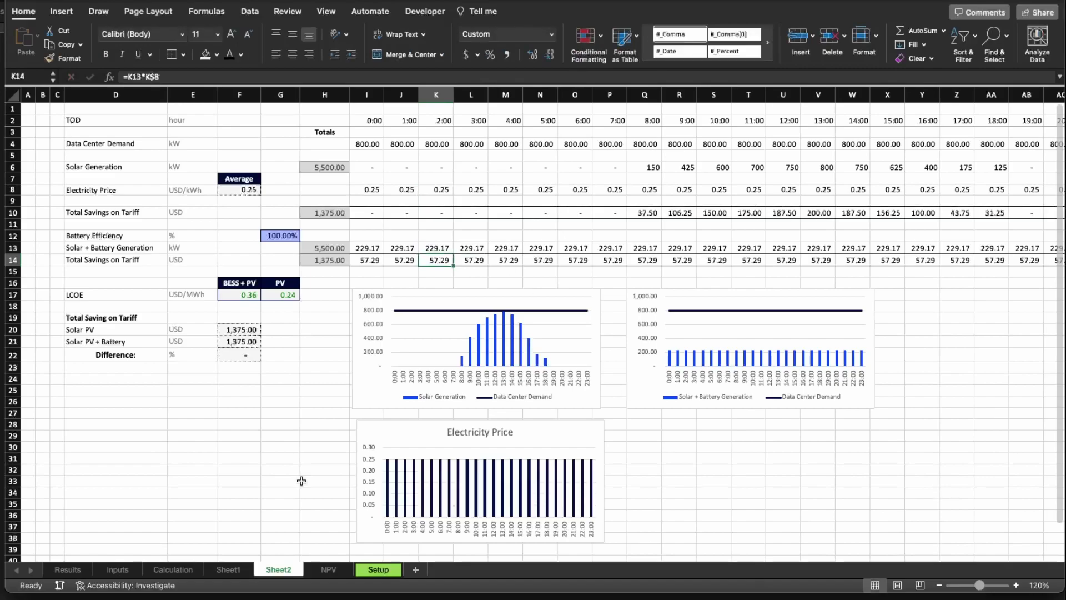
pyautogui.moveTo(104, 284); pyautogui.dragTo(304, 296)
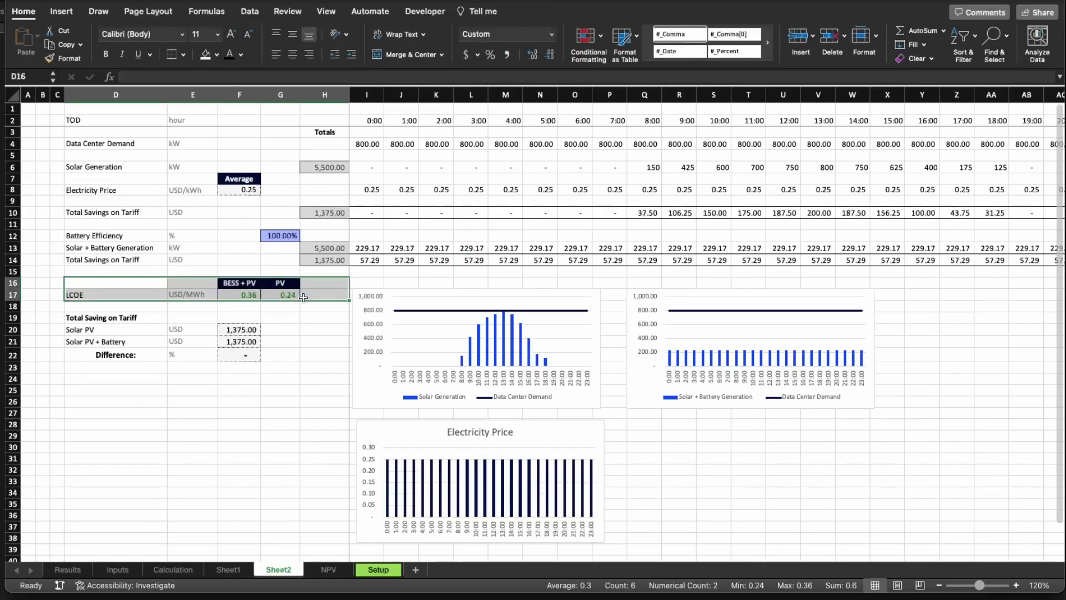
pyautogui.moveTo(86, 308); pyautogui.dragTo(236, 342)
pyautogui.click(302, 357)
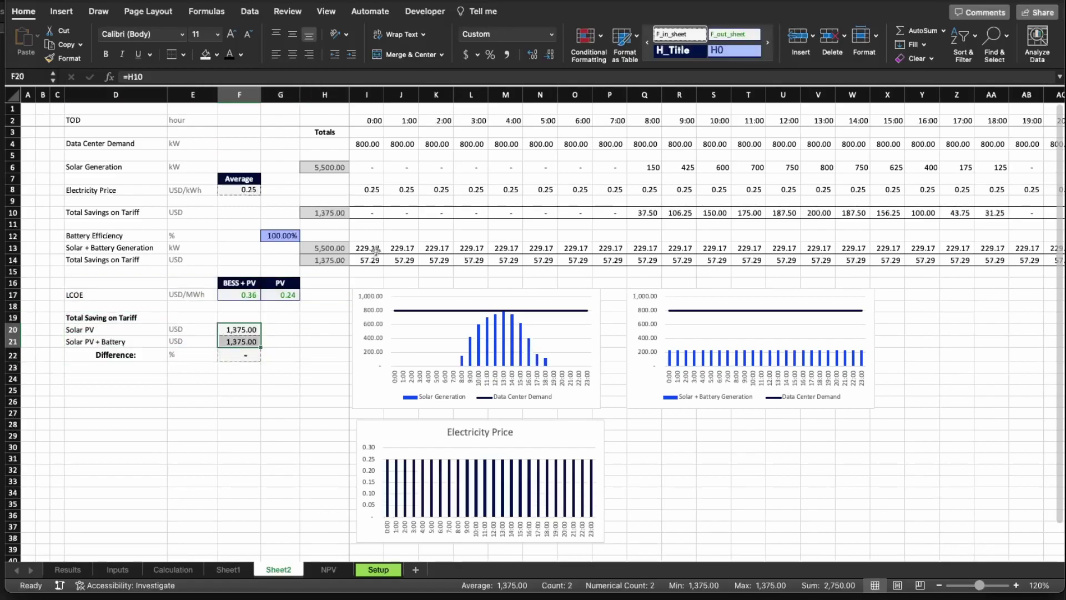
pyautogui.press('F2')
pyautogui.press('Return')
pyautogui.press('F2')
pyautogui.press('Return')
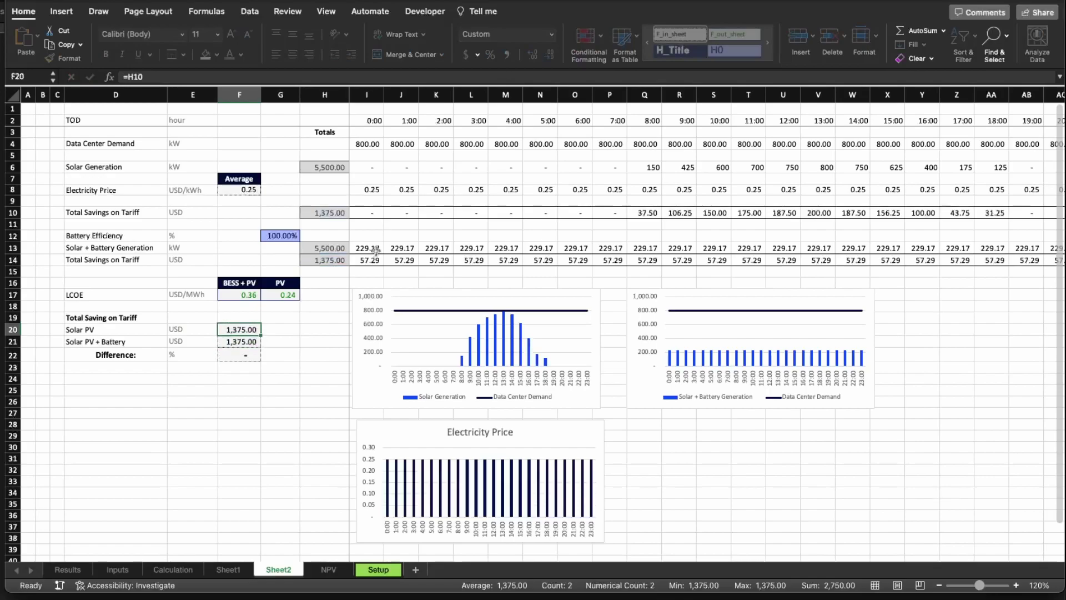
pyautogui.press('F2')
pyautogui.press('Return')
pyautogui.press('F2')
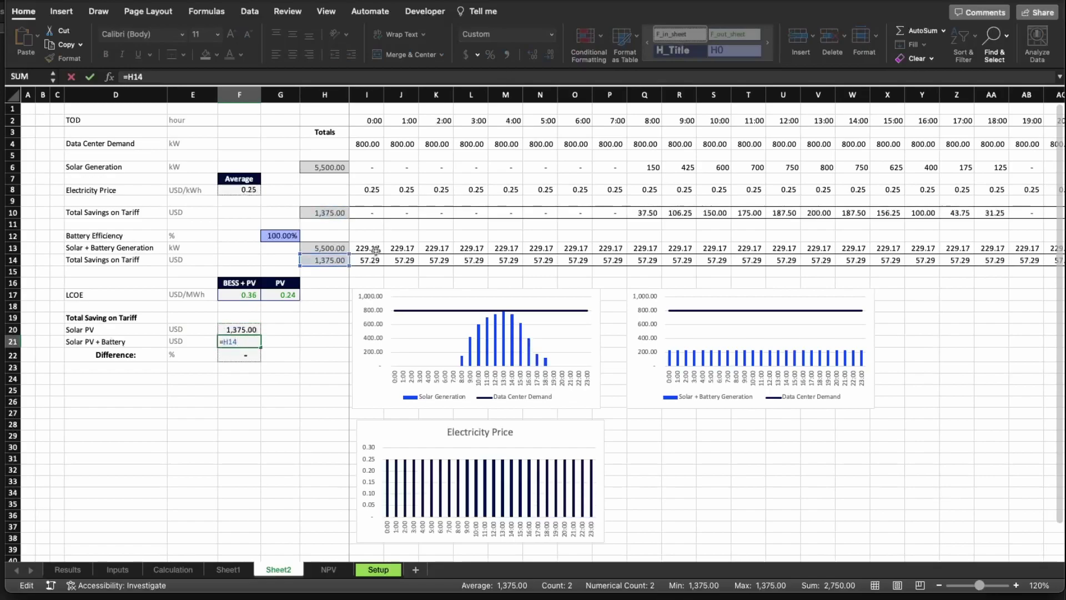
pyautogui.press('Return')
pyautogui.press('F2')
pyautogui.press('Escape')
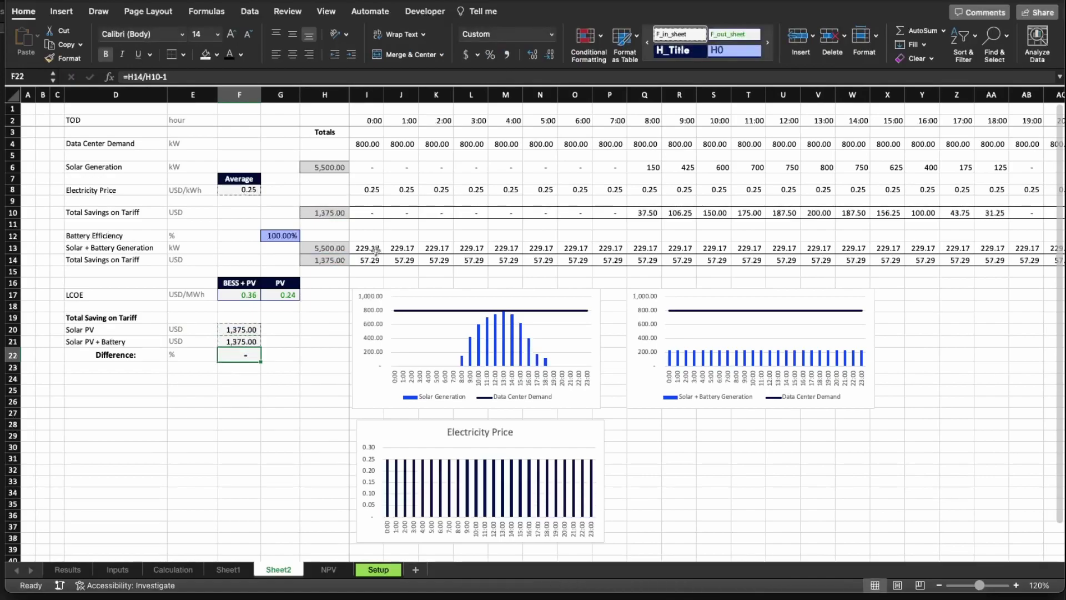
pyautogui.hotkey('ctrl', 'Home')
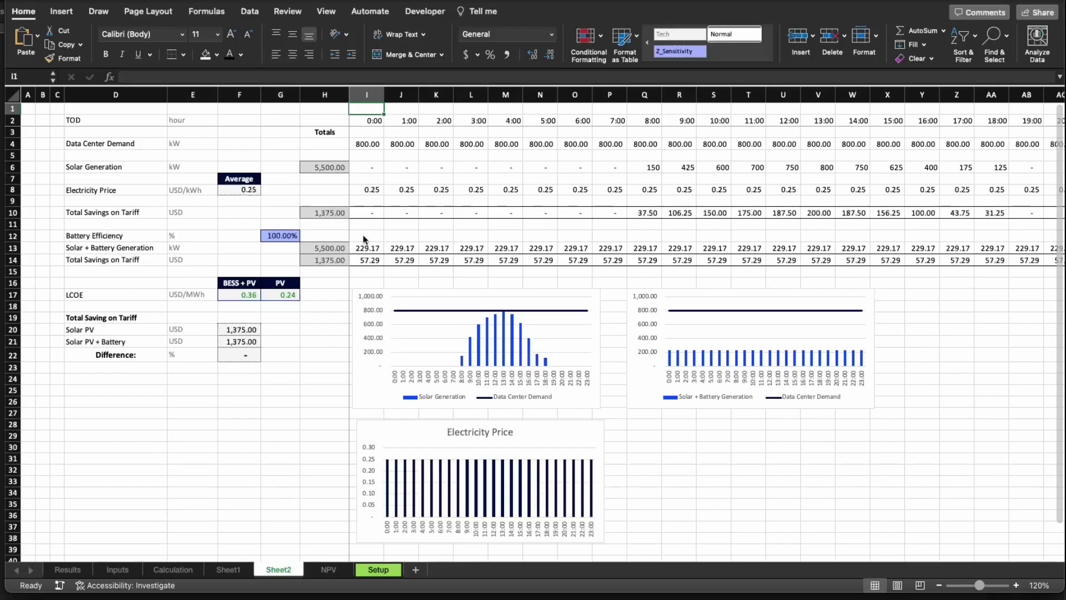
# Select the savings summary area where the 16.53% PV plus battery difference appears.
pyautogui.click(239, 306)
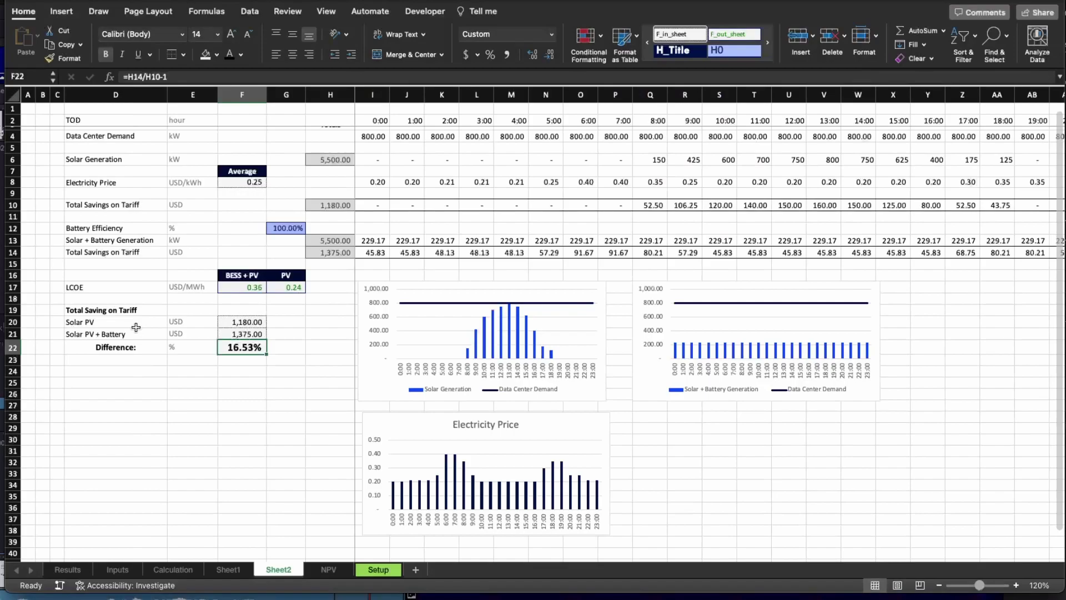
pyautogui.click(114, 182)
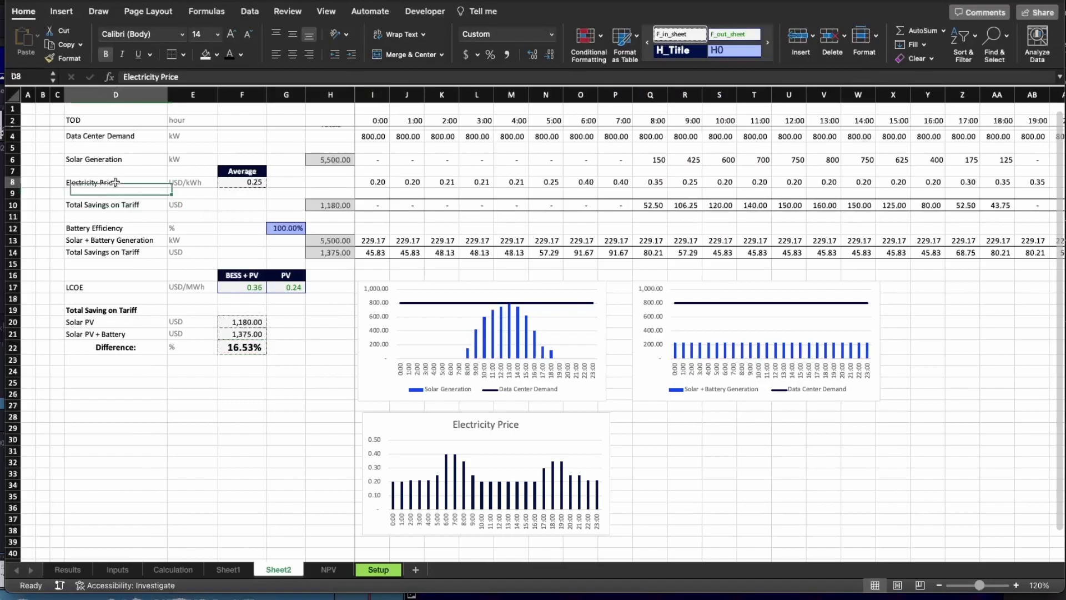
pyautogui.hotkey('shift', 'space')
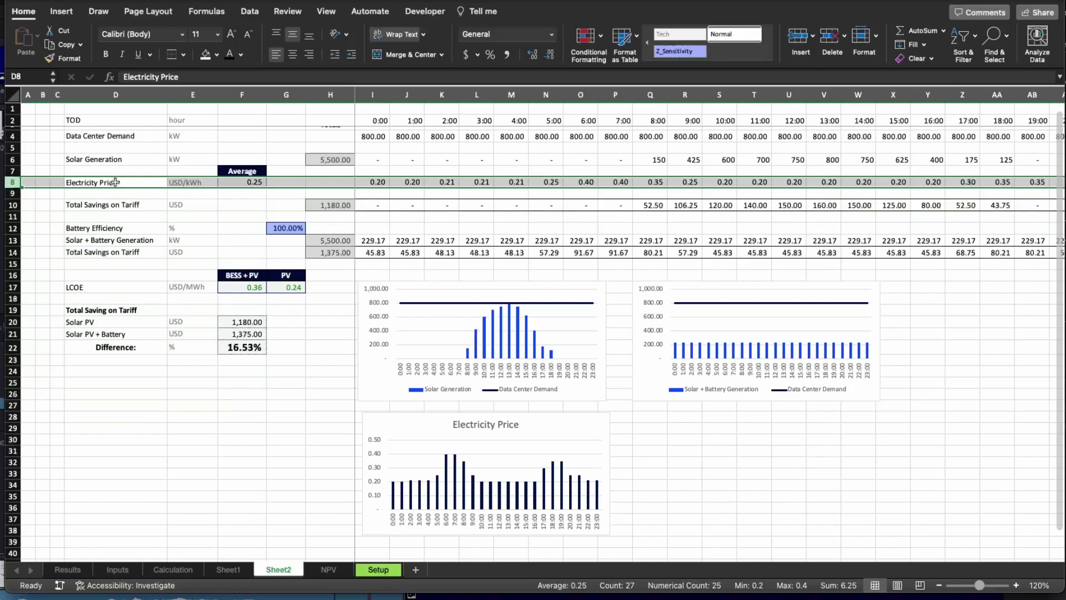
pyautogui.moveTo(115, 183); pyautogui.dragTo(250, 182)
pyautogui.press('Escape')
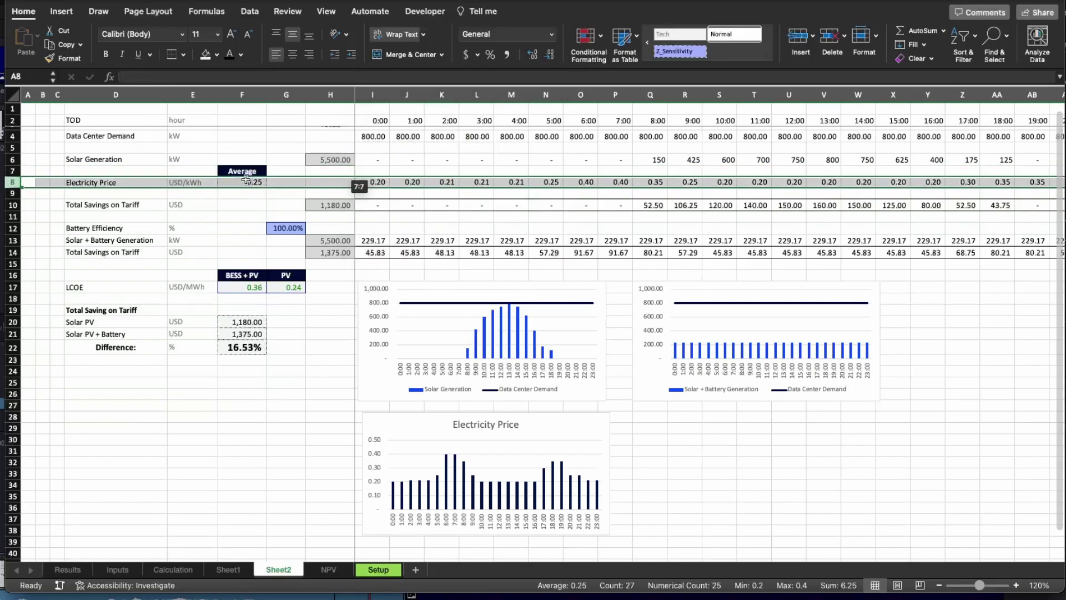
pyautogui.click(246, 181)
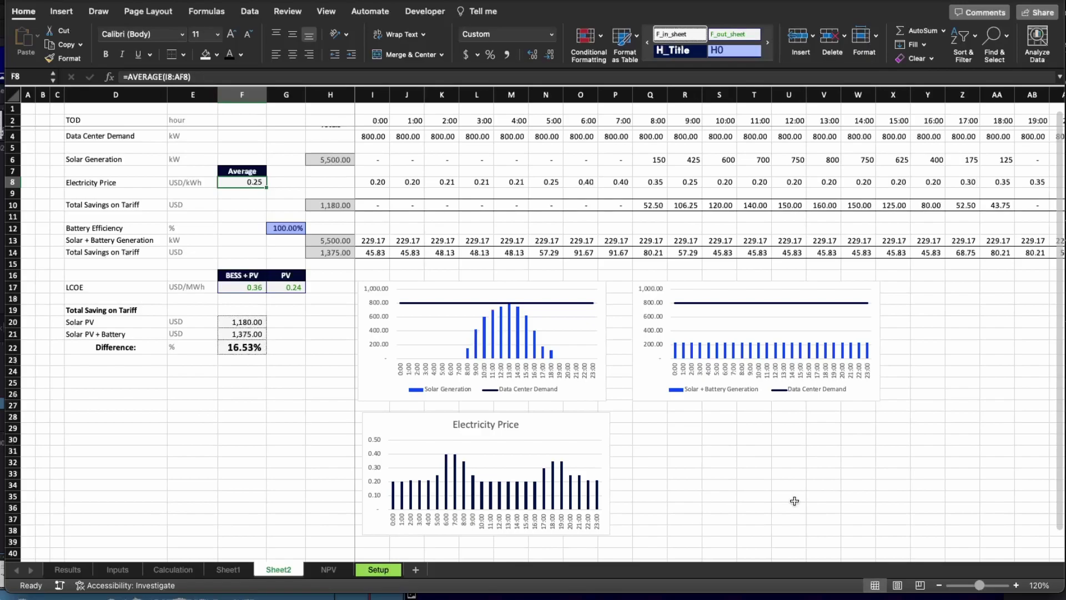
pyautogui.moveTo(124, 310); pyautogui.dragTo(263, 360)
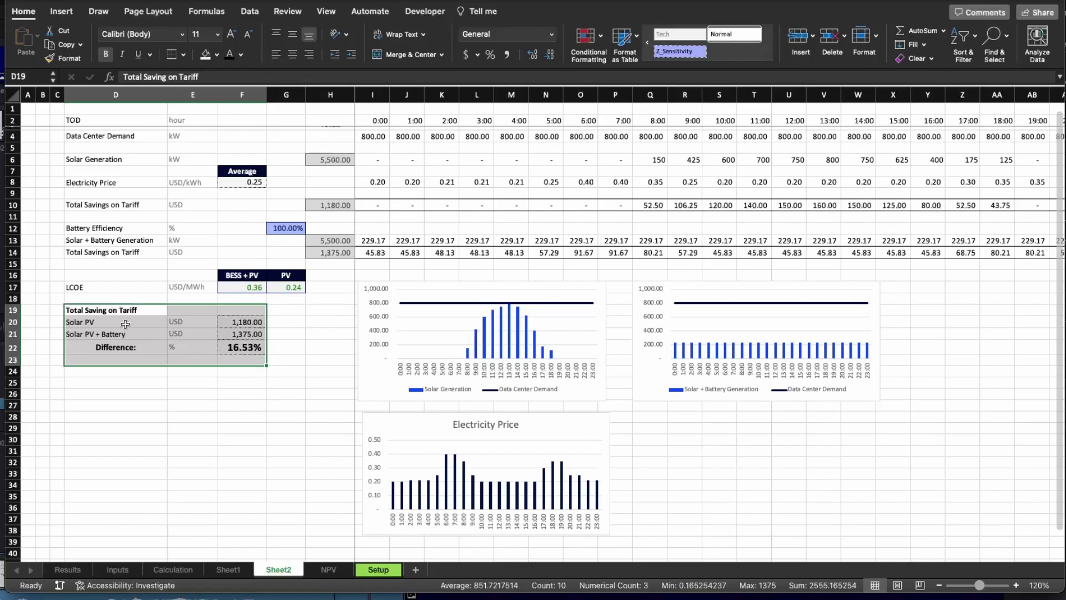
# Highlight the savings rows in turn: Solar PV 1,180.00, PV + Battery 1,375.00, then the 16.53% difference.
pyautogui.moveTo(125, 324); pyautogui.dragTo(242, 324)
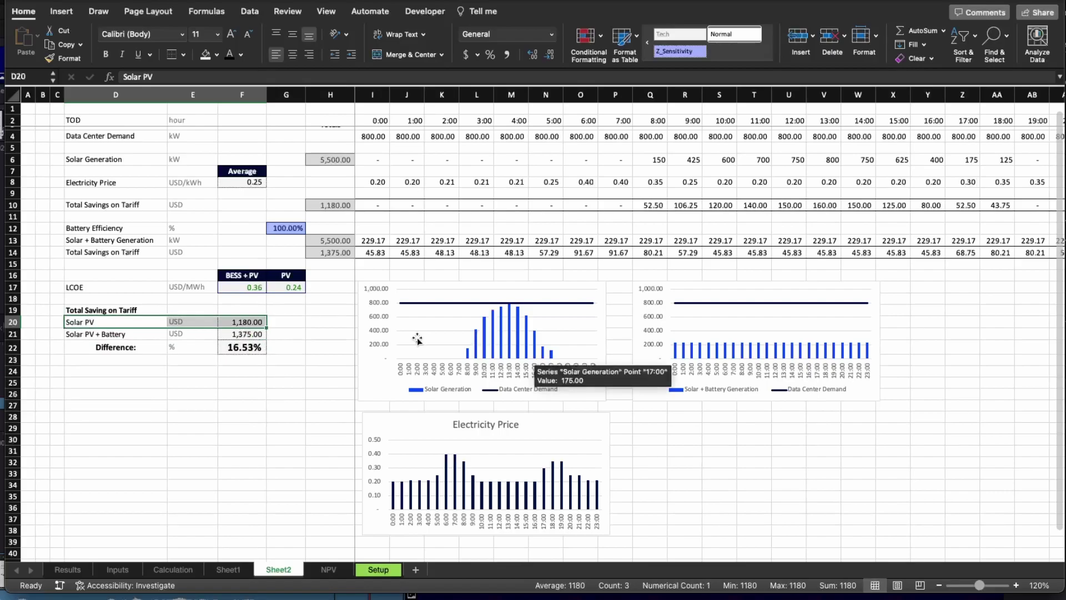
pyautogui.press('Down')
pyautogui.hotkey('shift', 'space')
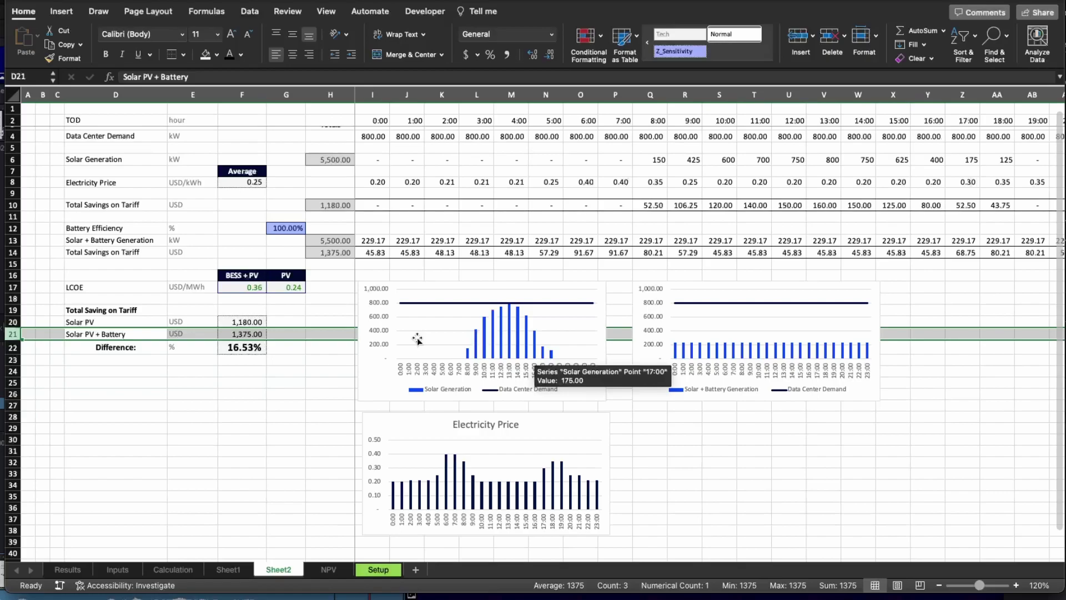
pyautogui.press('Down')
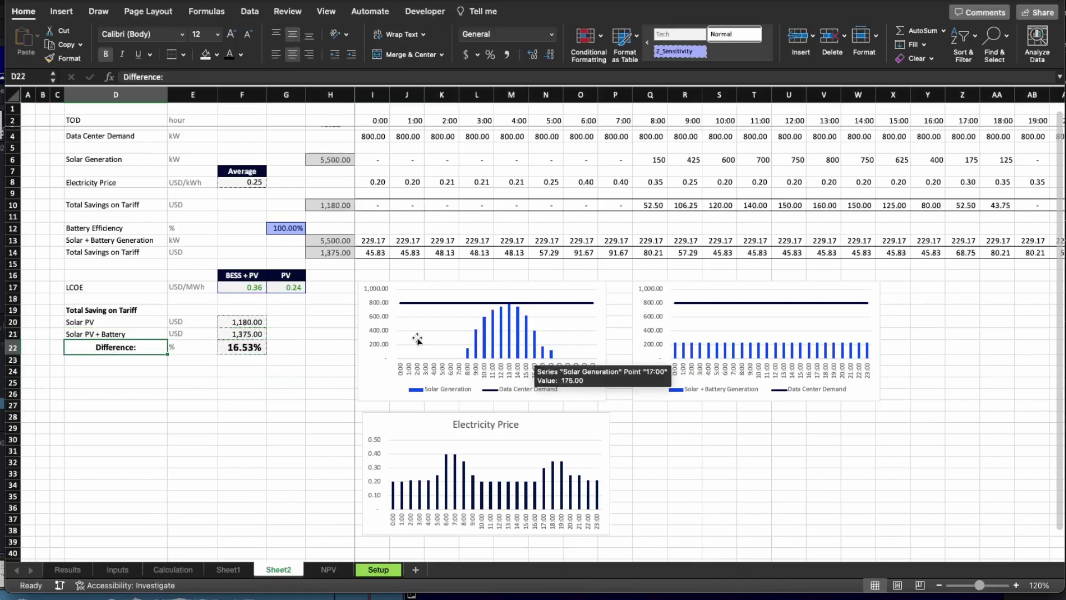